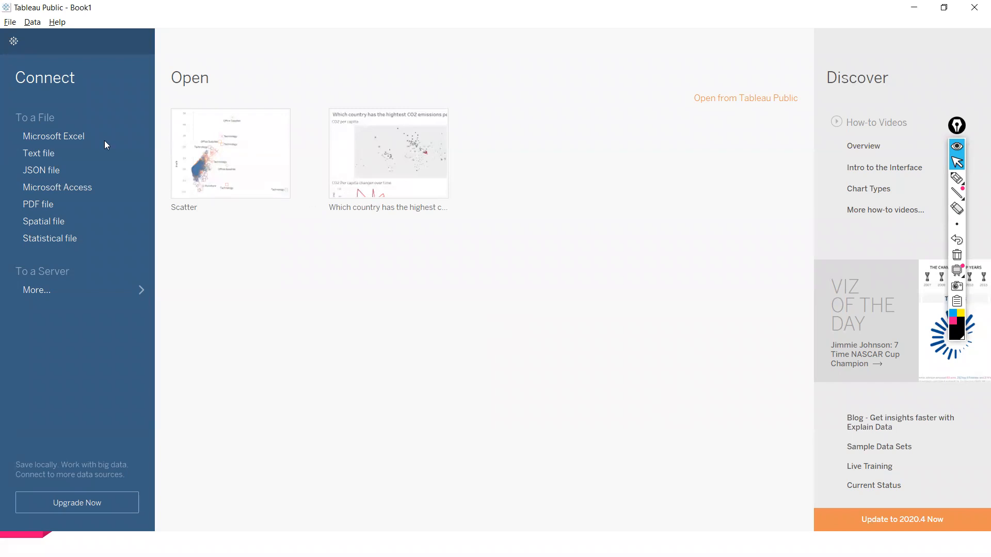
# Start a Microsoft Excel connection and browse to the Ds Codes folder inside Our folder on the Desktop.
pyautogui.click(49, 135)
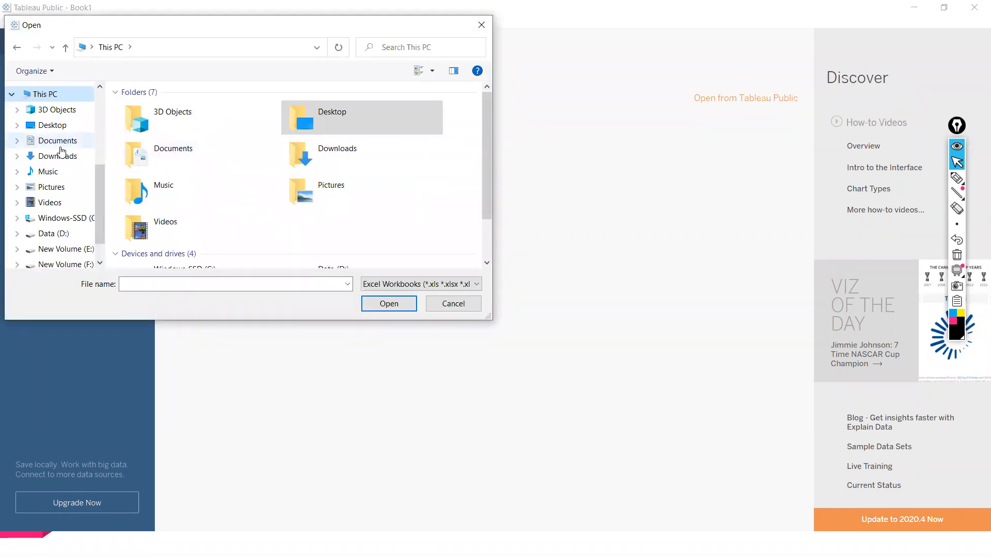
pyautogui.click(49, 126)
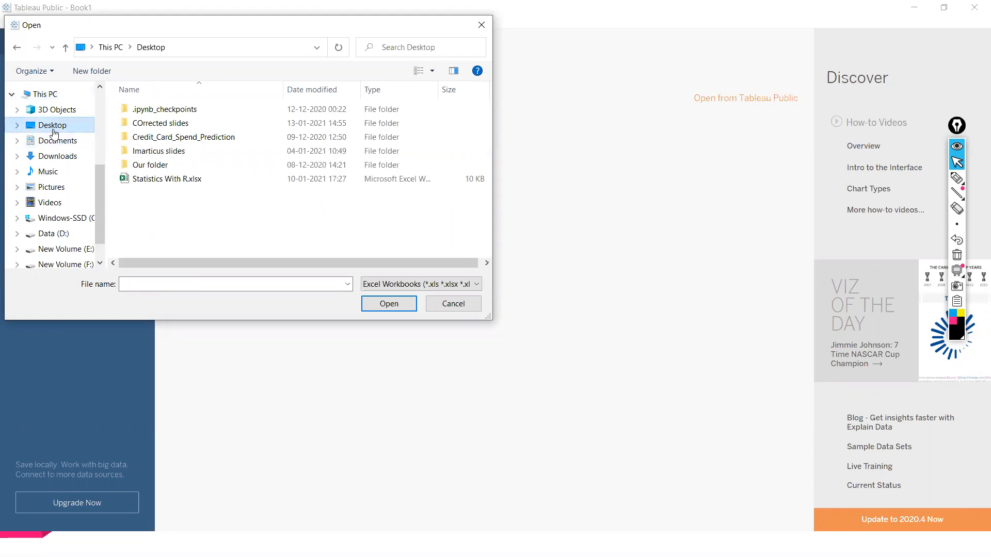
pyautogui.click(152, 165)
pyautogui.doubleClick(151, 165)
pyautogui.doubleClick(150, 124)
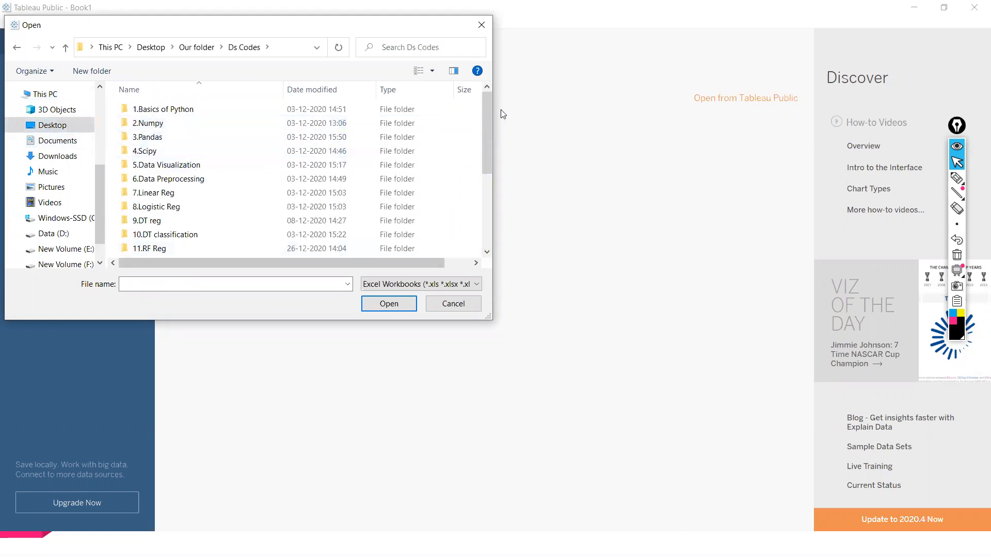
pyautogui.moveTo(486, 111); pyautogui.dragTo(222, 274)
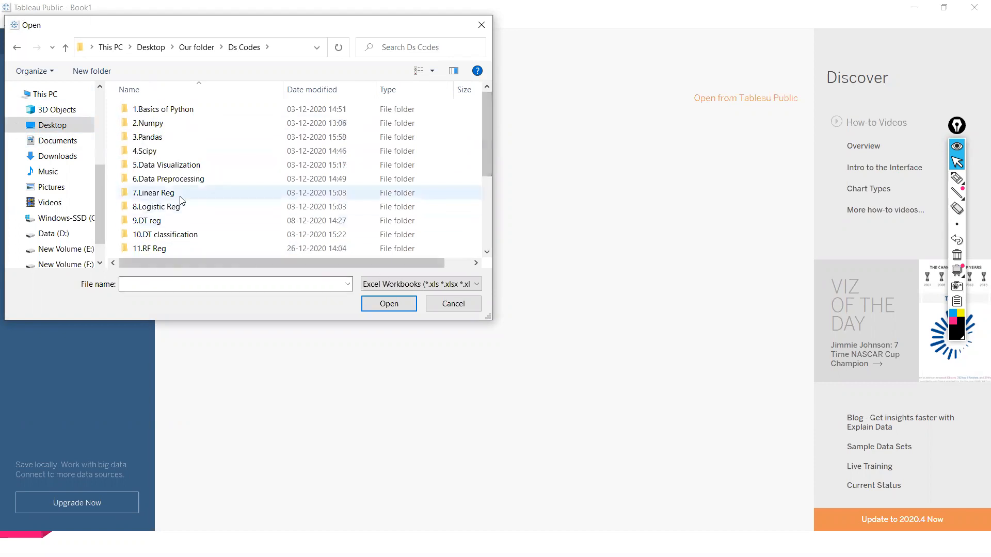
# Open the Data Sets folder inside Ds Codes.
pyautogui.click(232, 284)
pyautogui.write('tec')
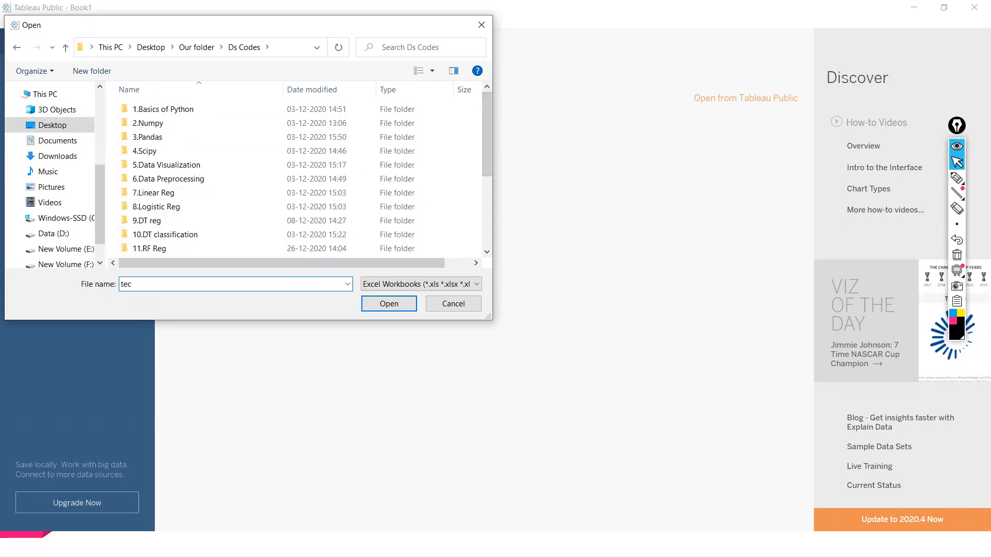
pyautogui.press('BackSpace')
pyautogui.press('BackSpace')
pyautogui.press('BackSpace')
pyautogui.write('data')
pyautogui.press('Down')
pyautogui.press('Return')
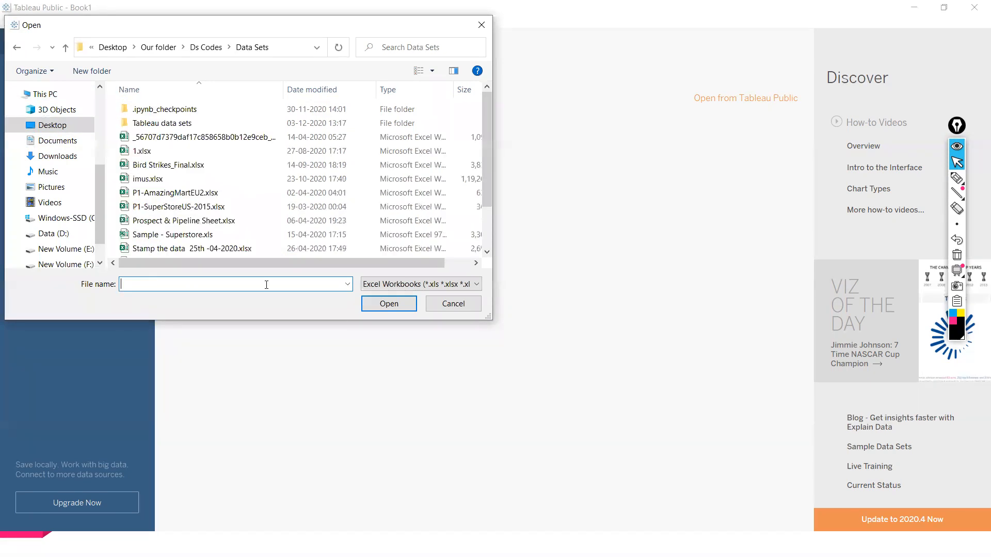
# Connect to the Global Superstore.xls workbook in the Tableau data sets folder.
pyautogui.click(174, 123)
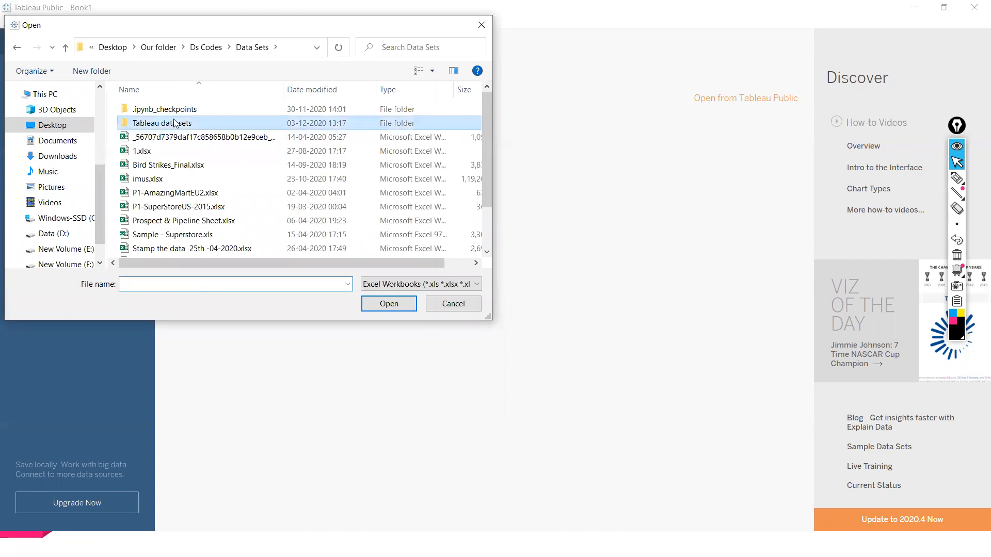
pyautogui.doubleClick(175, 123)
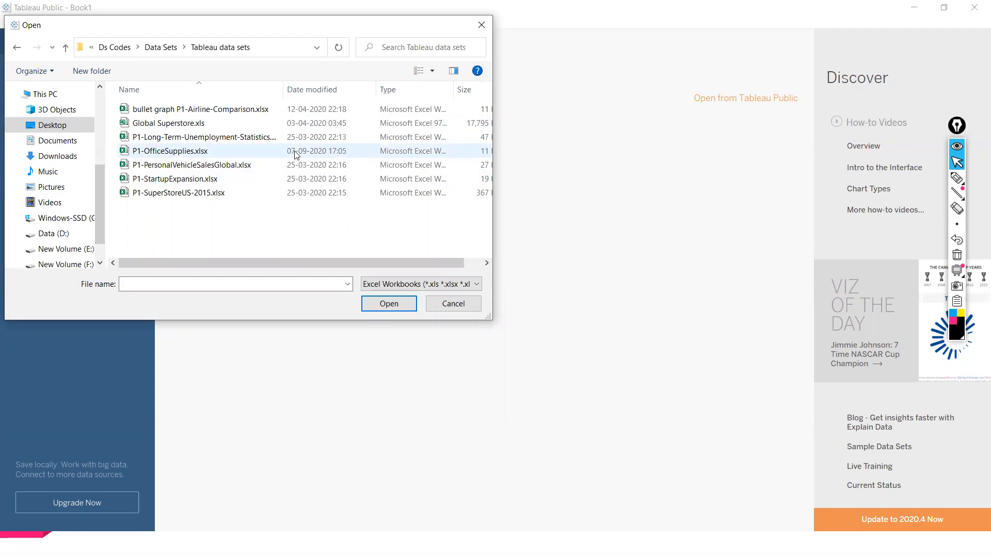
pyautogui.doubleClick(166, 125)
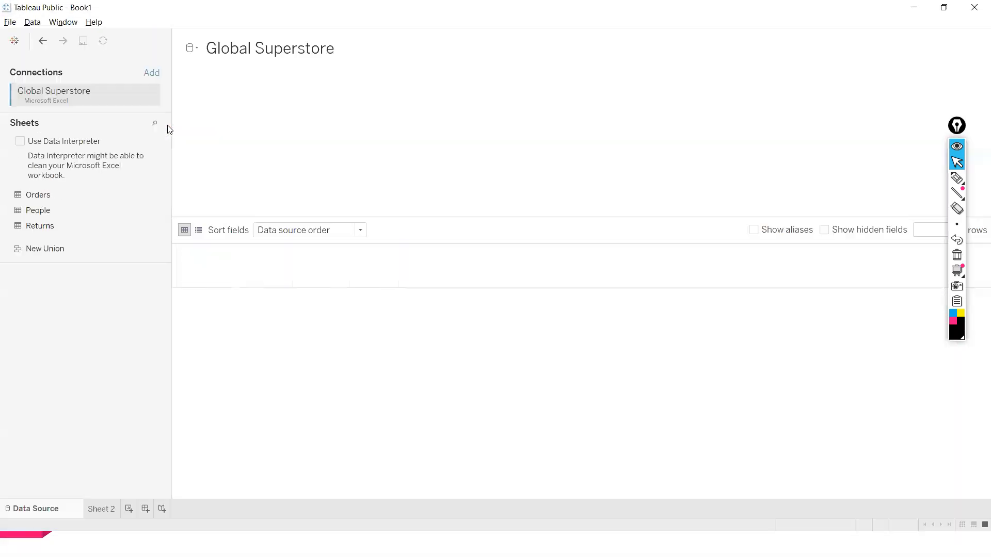
# Add the Orders table to the data source and open the Sheet 2 worksheet.
pyautogui.doubleClick(29, 201)
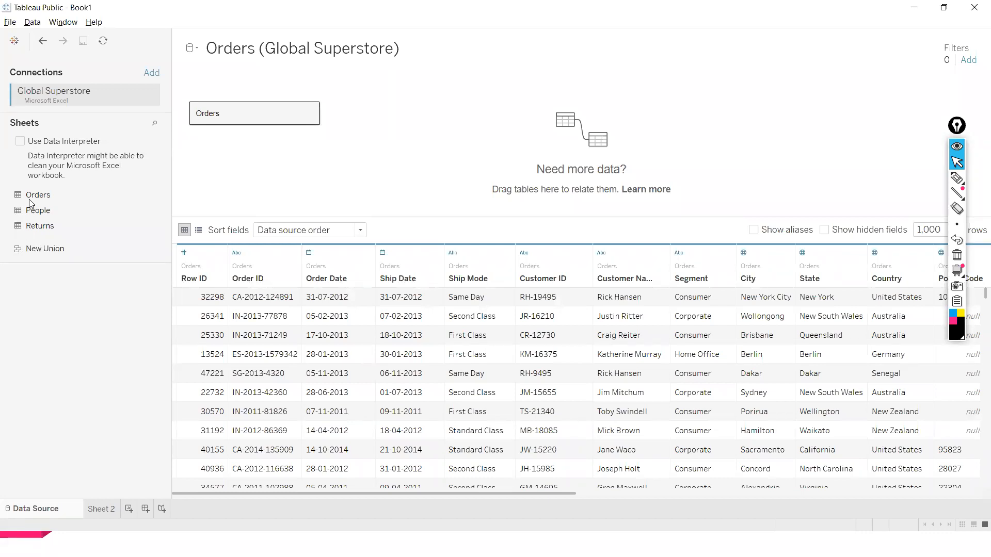
pyautogui.doubleClick(99, 510)
pyautogui.click(181, 412)
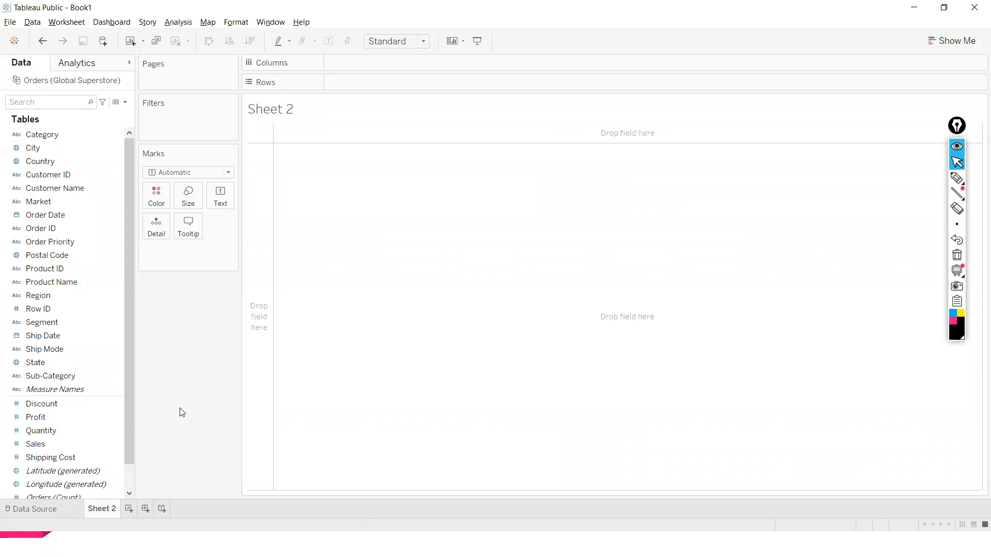
# Place Segment on Columns, with Region ahead of it.
pyautogui.click(62, 317)
pyautogui.moveTo(61, 318); pyautogui.dragTo(367, 66)
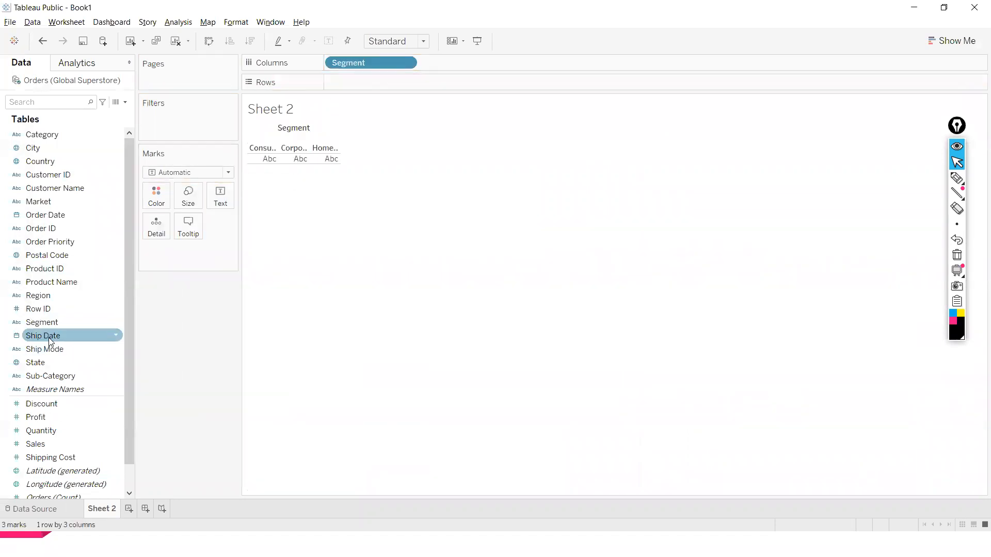
pyautogui.moveTo(46, 295); pyautogui.dragTo(324, 64)
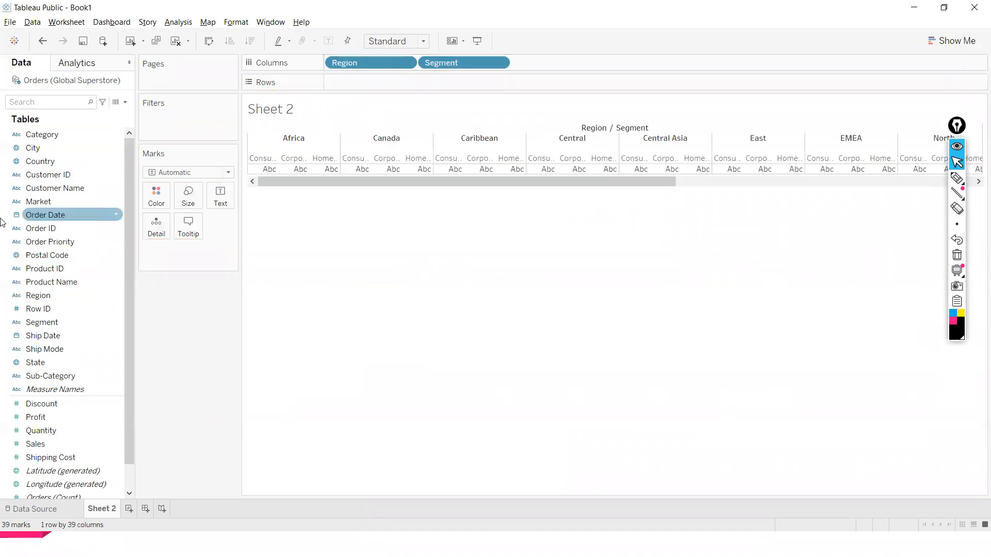
# Place Order Date on Rows by year and swap the rows and columns.
pyautogui.moveTo(61, 213); pyautogui.dragTo(362, 84)
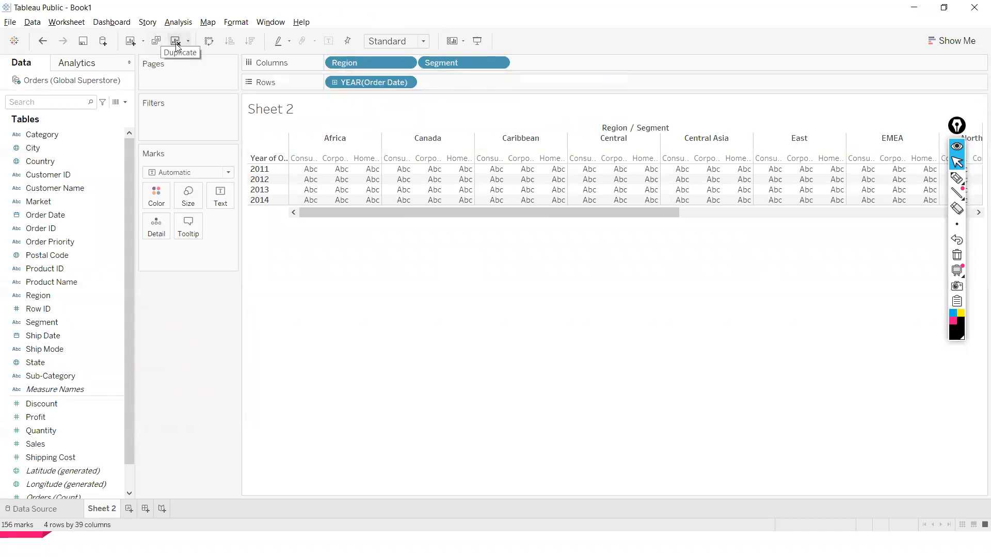
pyautogui.click(208, 41)
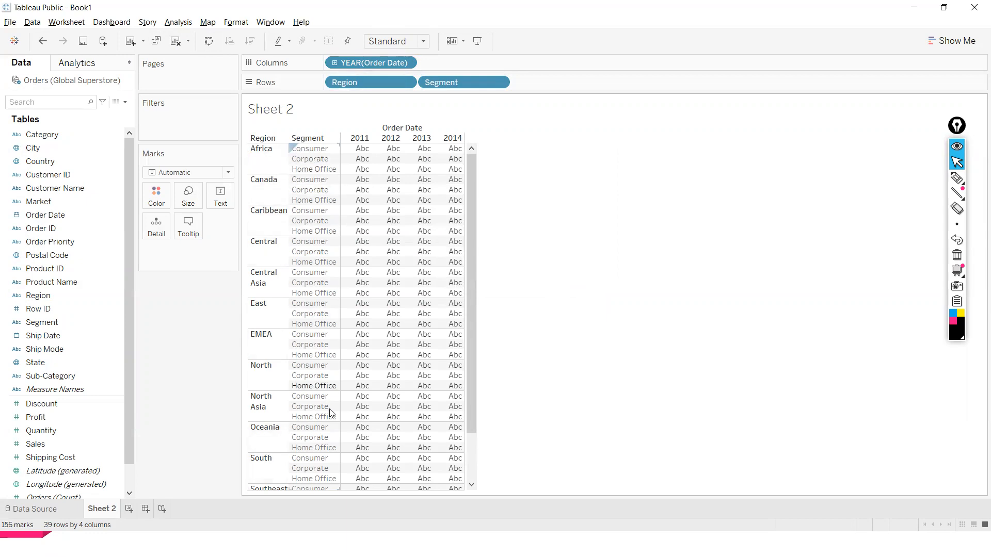
# Color the crosstab cells by Sales and show Sales as the cell text.
pyautogui.moveTo(344, 150)
pyautogui.moveTo(436, 266)
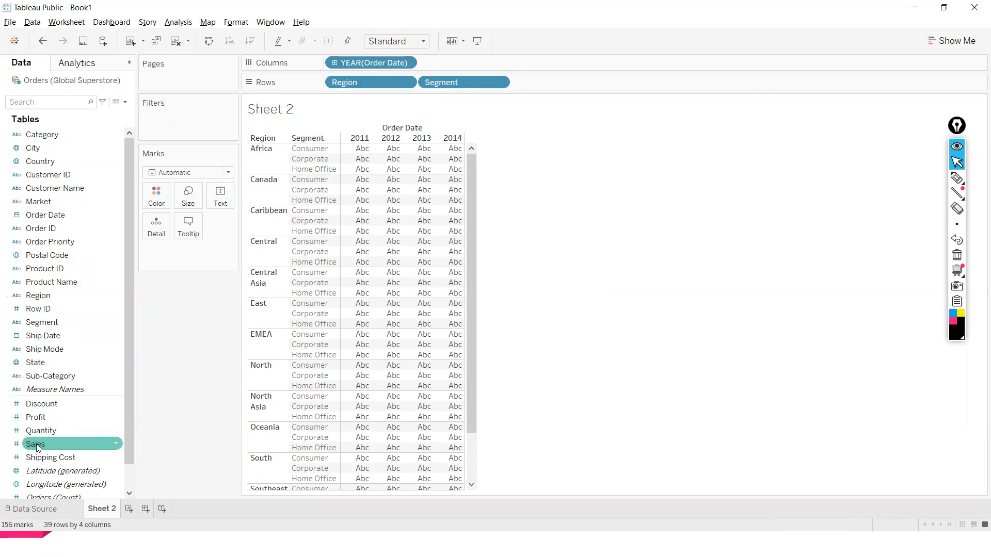
pyautogui.moveTo(37, 448); pyautogui.dragTo(160, 204)
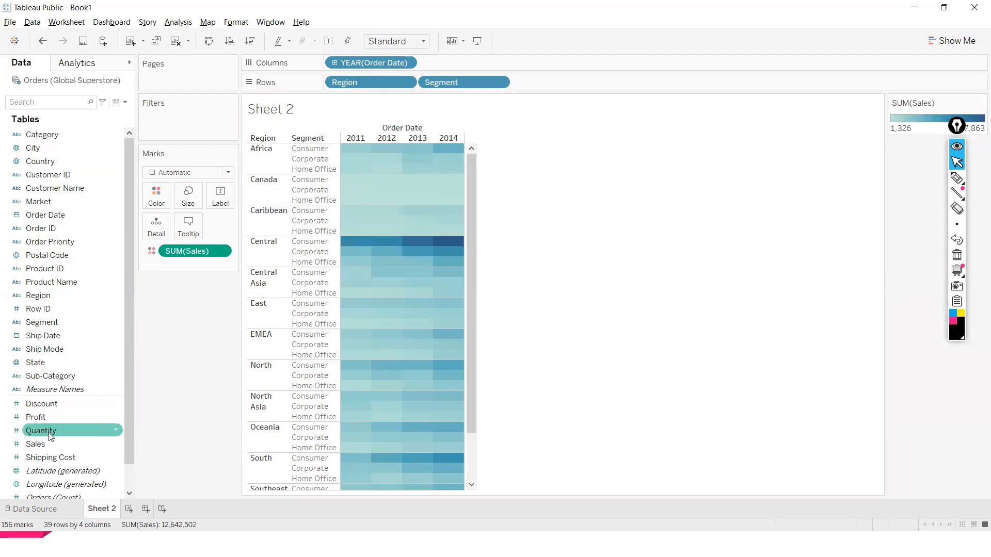
pyautogui.moveTo(48, 442); pyautogui.dragTo(212, 193)
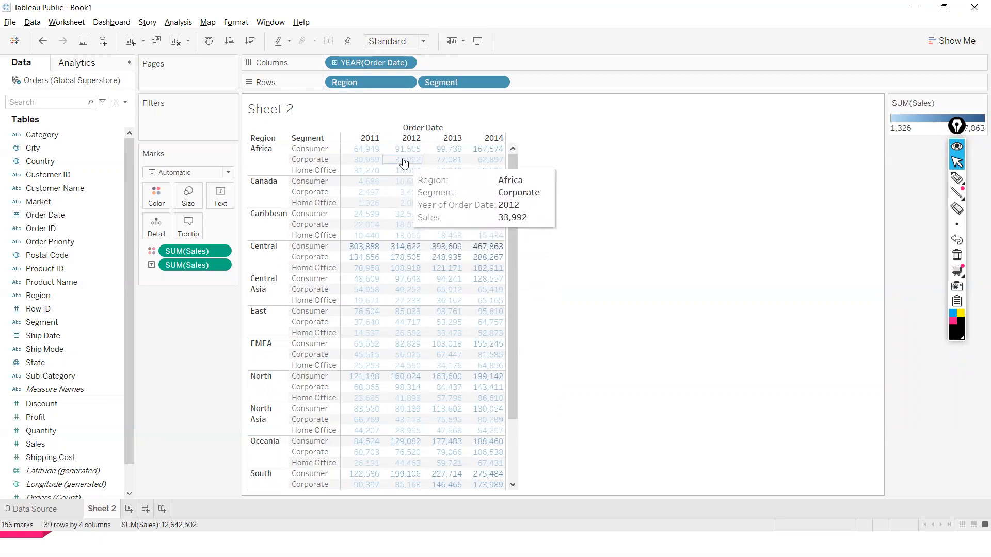
# Add a Percent of Total table calculation to the Sales text values, computed using Table (across).
pyautogui.click(219, 266)
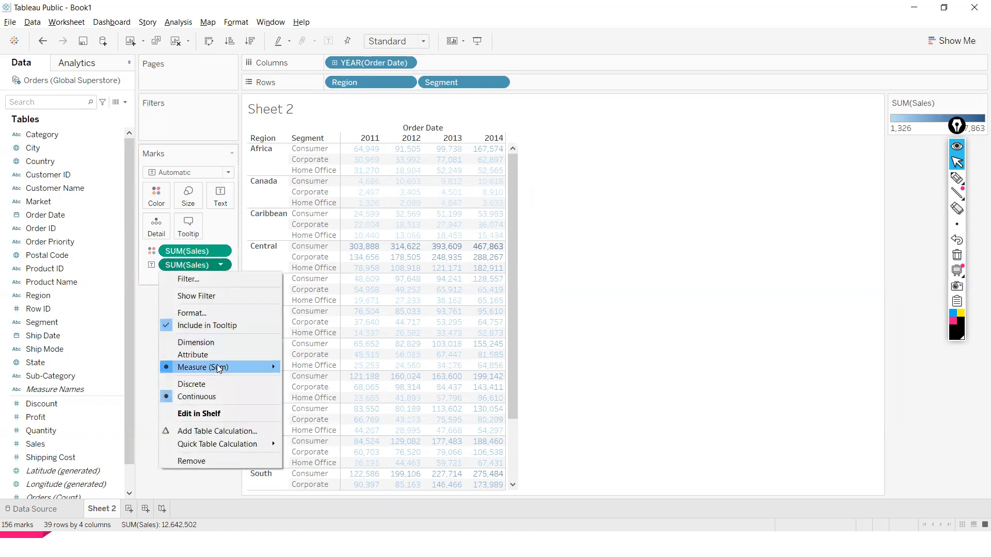
pyautogui.moveTo(217, 365)
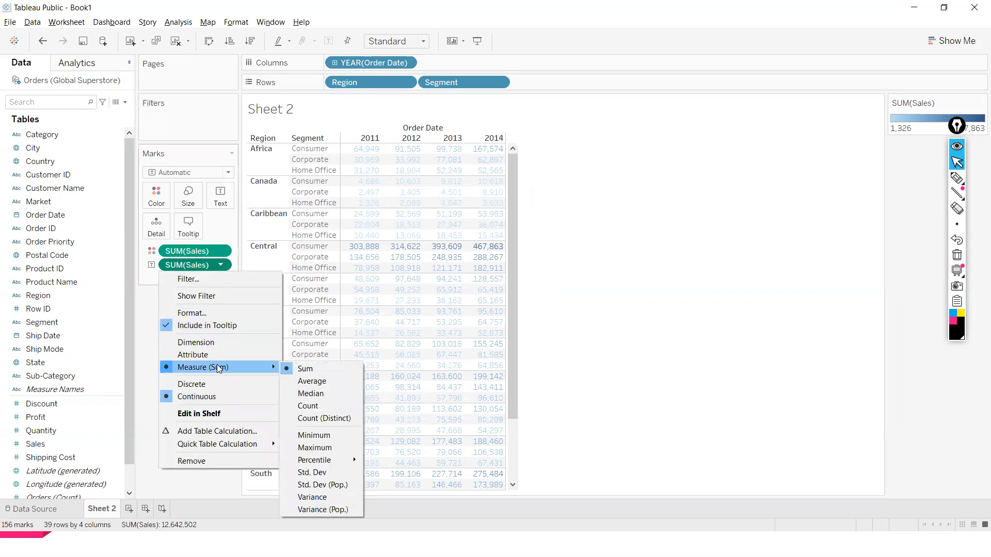
pyautogui.click(209, 431)
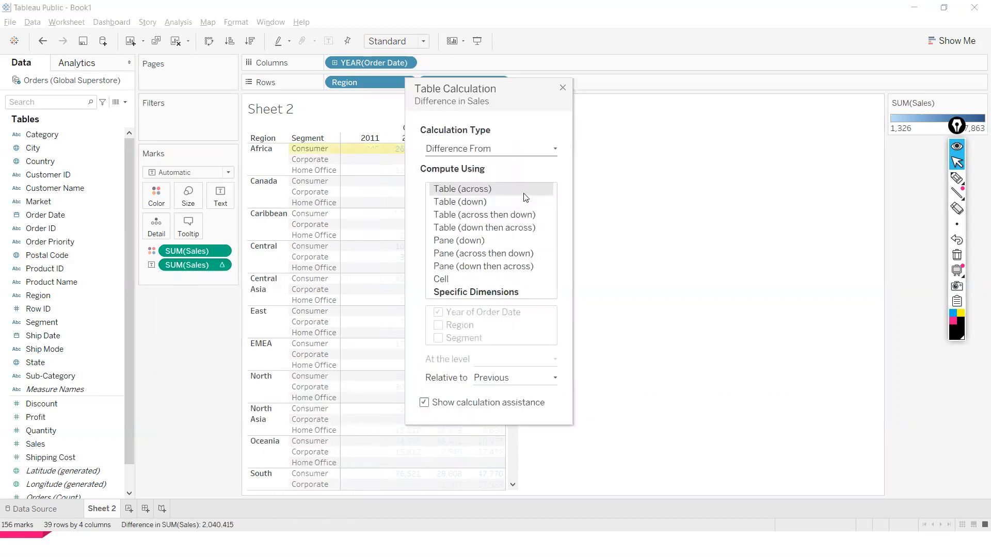
pyautogui.click(479, 151)
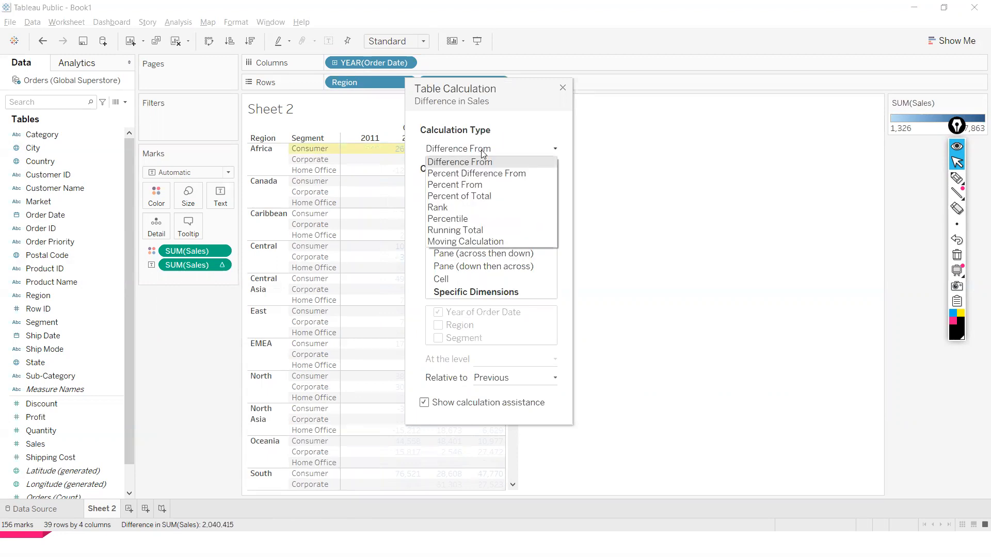
pyautogui.click(466, 198)
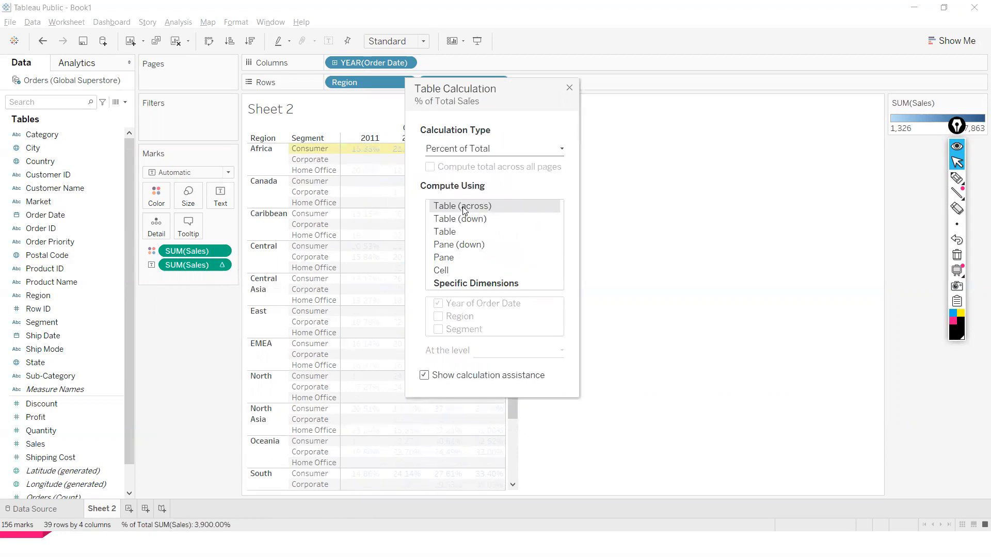
pyautogui.click(570, 88)
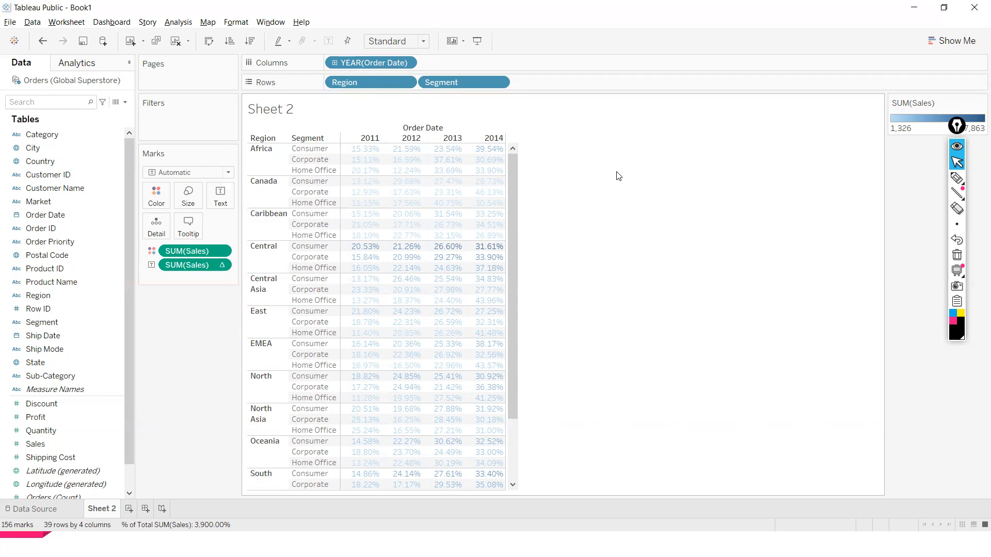
# Switch to the slide show and advance from the CrossTab slide to the closing Thank You slide.
pyautogui.hotkey('alt', 'Tab')
pyautogui.hotkey('alt', 'Tab')
pyautogui.hotkey('alt', 'Tab')
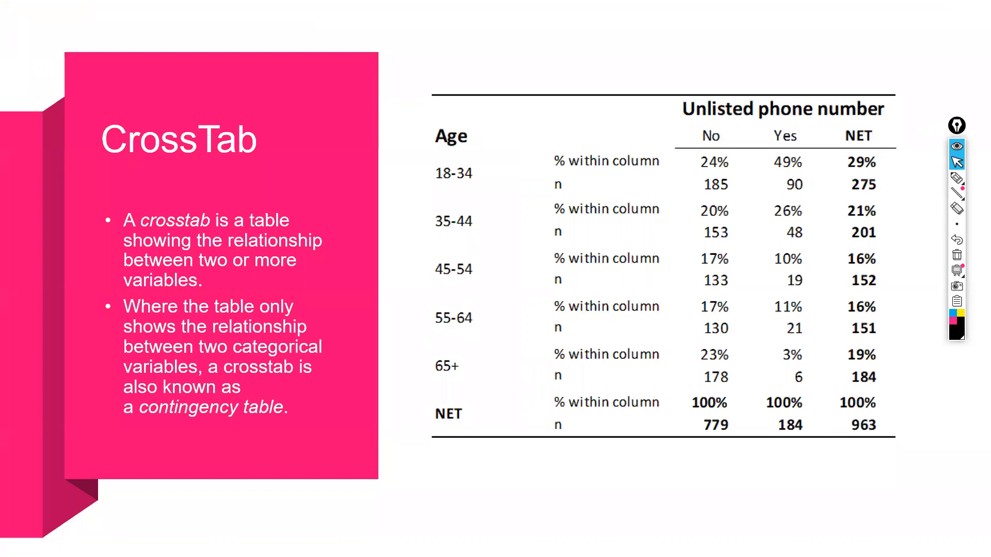
pyautogui.press('Right')
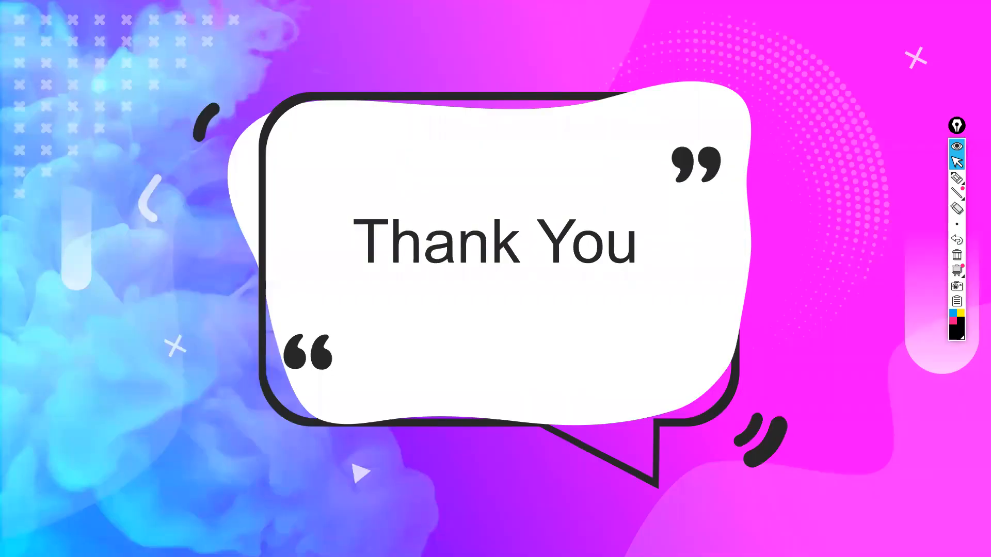